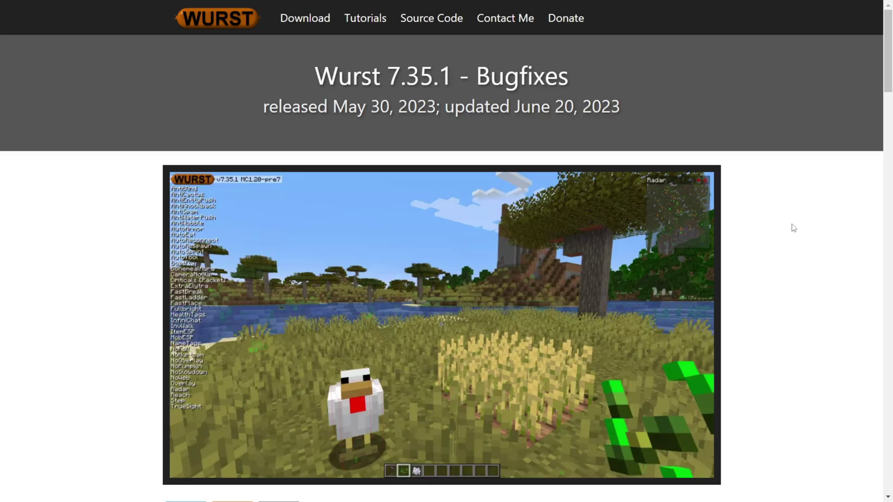
Scroll the Wurst 7.35.1 release page down past the changelog to Installation and Downloads.
{"action": "scroll", "coordinate": [580, 116], "scroll_direction": "down", "scroll_amount": 15}
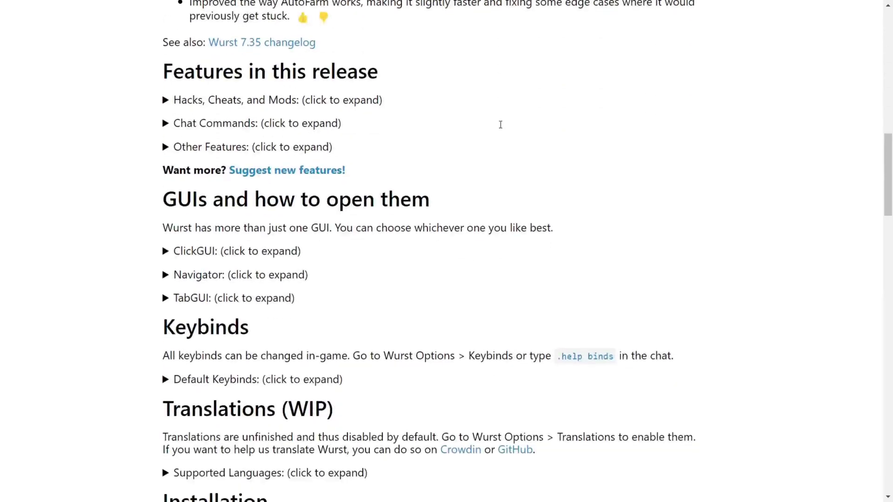
{"action": "scroll", "coordinate": [498, 124], "scroll_direction": "up", "scroll_amount": 4}
{"action": "scroll", "coordinate": [577, 178], "scroll_direction": "up", "scroll_amount": 10}
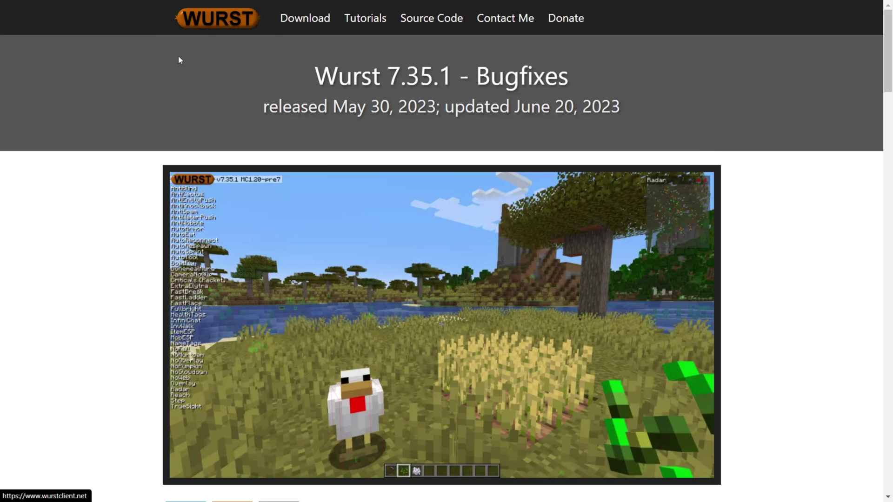
{"action": "scroll", "coordinate": [139, 100], "scroll_direction": "down", "scroll_amount": 10}
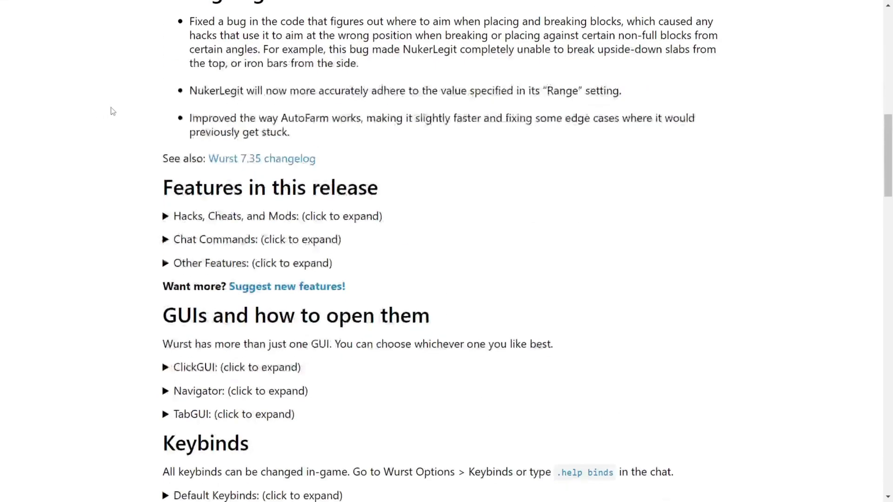
{"action": "scroll", "coordinate": [113, 112], "scroll_direction": "down", "scroll_amount": 15}
{"action": "scroll", "coordinate": [113, 111], "scroll_direction": "up", "scroll_amount": 3}
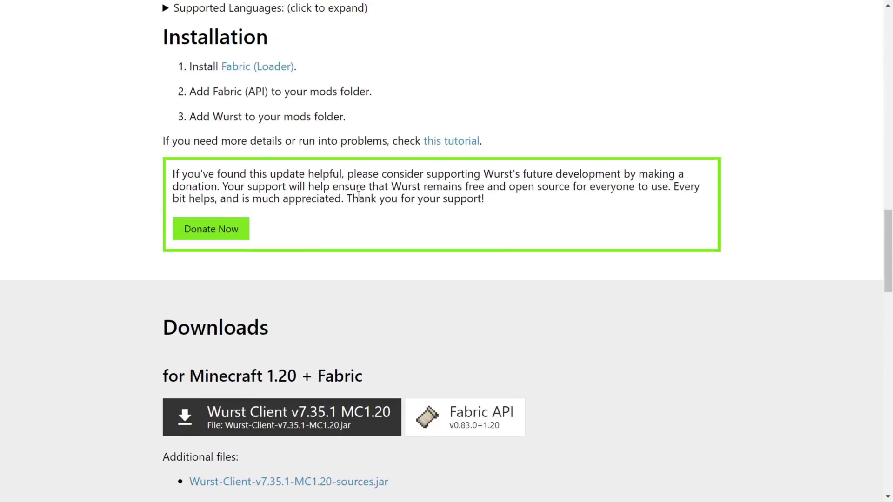
Download Wurst-Client-v7.35.1-MC1.20.1.jar from the 'for Minecraft 1.20.1 + Fabric' section.
{"action": "scroll", "coordinate": [396, 200], "scroll_direction": "down", "scroll_amount": 2}
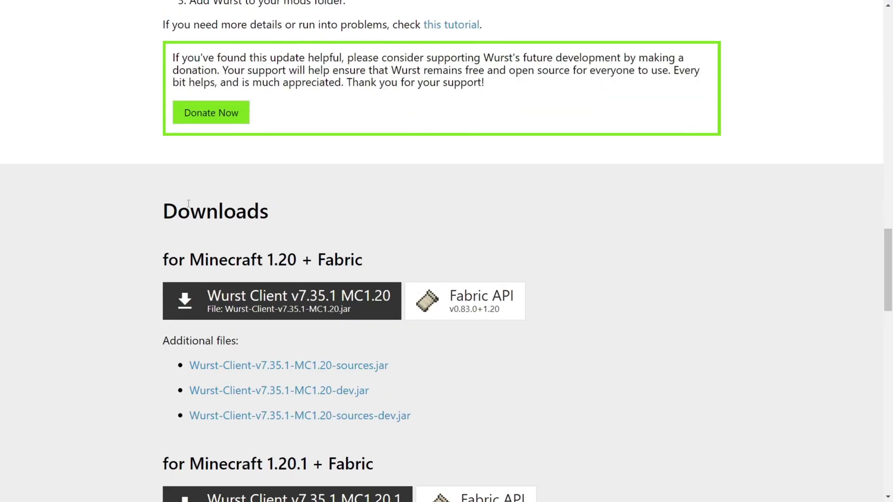
{"action": "scroll", "coordinate": [319, 209], "scroll_direction": "down", "scroll_amount": 1}
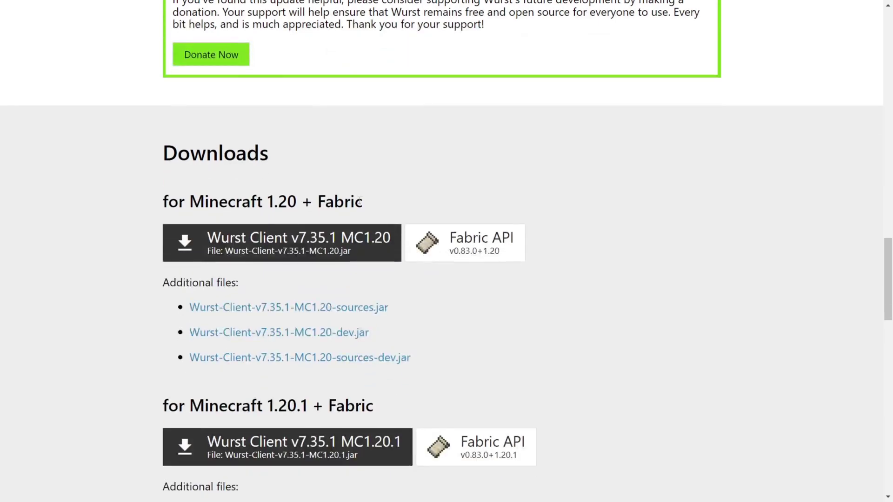
{"action": "scroll", "coordinate": [360, 201], "scroll_direction": "down", "scroll_amount": 1}
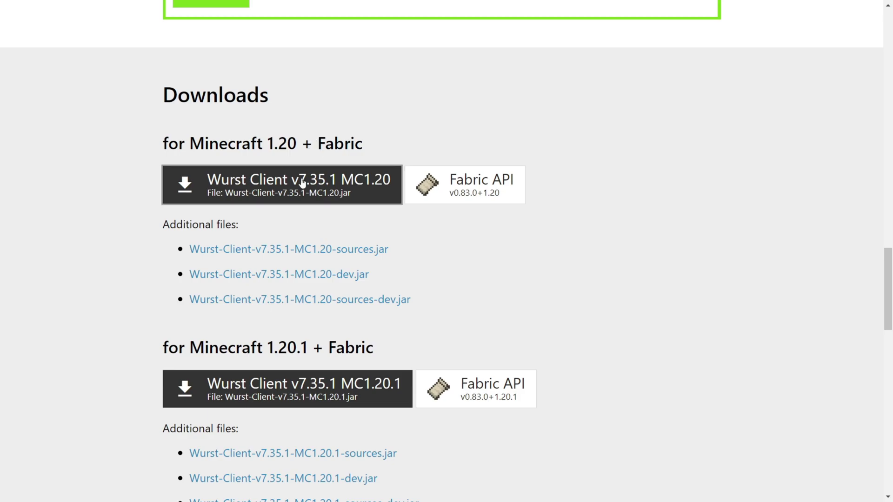
{"action": "left_click_drag", "start_coordinate": [266, 348], "coordinate": [310, 348]}
{"action": "left_click", "coordinate": [613, 314]}
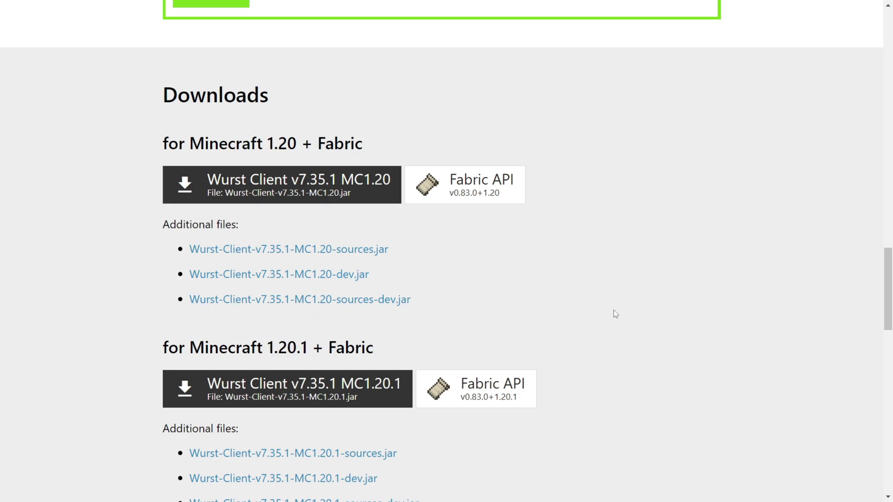
{"action": "scroll", "coordinate": [614, 310], "scroll_direction": "down", "scroll_amount": 3}
{"action": "scroll", "coordinate": [598, 293], "scroll_direction": "up", "scroll_amount": 3}
{"action": "left_click", "coordinate": [238, 394]}
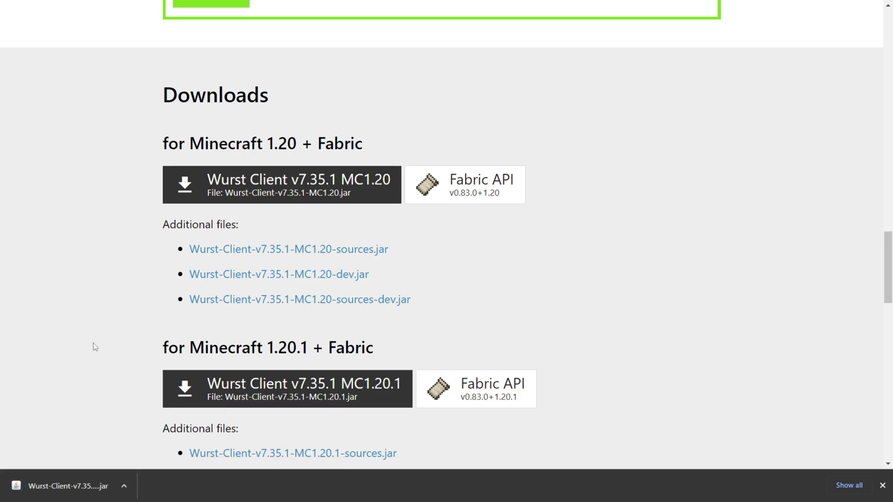
Download the Fabric API 1.20.1 jar and the Fabric installer as a universal jar.
{"action": "left_click", "coordinate": [486, 399]}
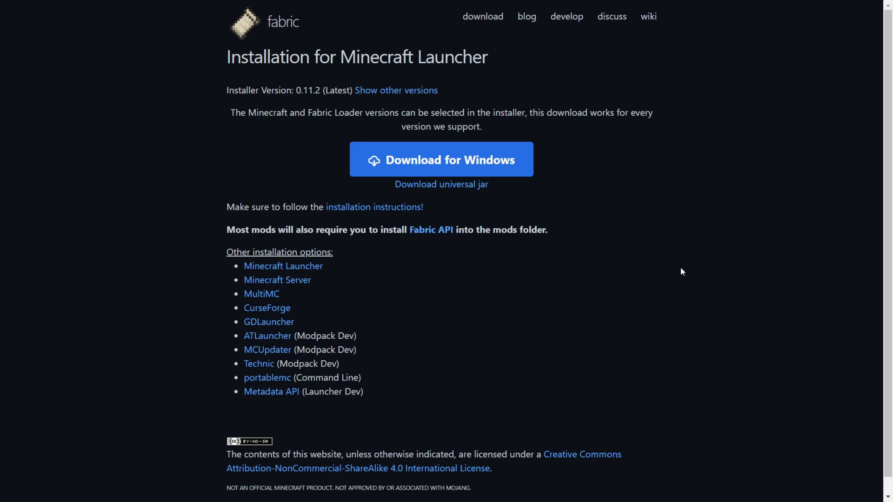
{"action": "left_click", "coordinate": [454, 188]}
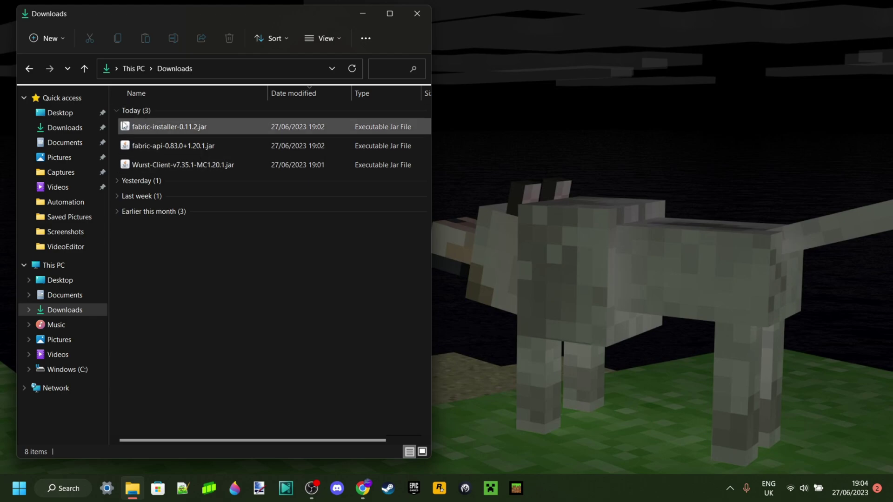
{"action": "left_click_drag", "start_coordinate": [111, 119], "coordinate": [151, 164]}
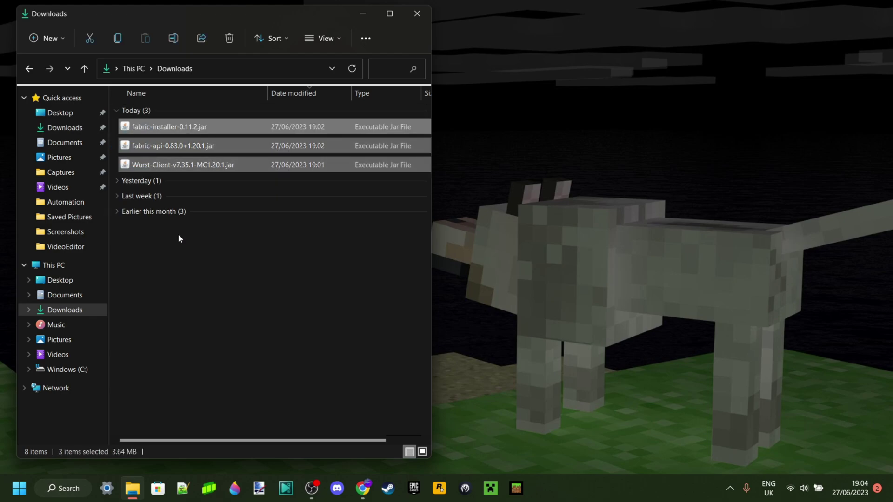
{"action": "left_click", "coordinate": [180, 239]}
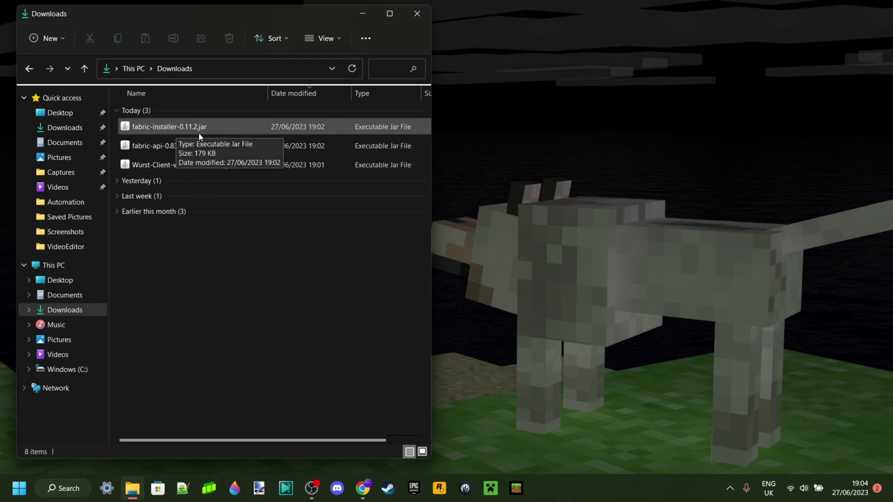
Run fabric-installer-0.11.2.jar and install Fabric Loader 0.14.21 for Minecraft version 1.20.1.
{"action": "double_click", "coordinate": [170, 127]}
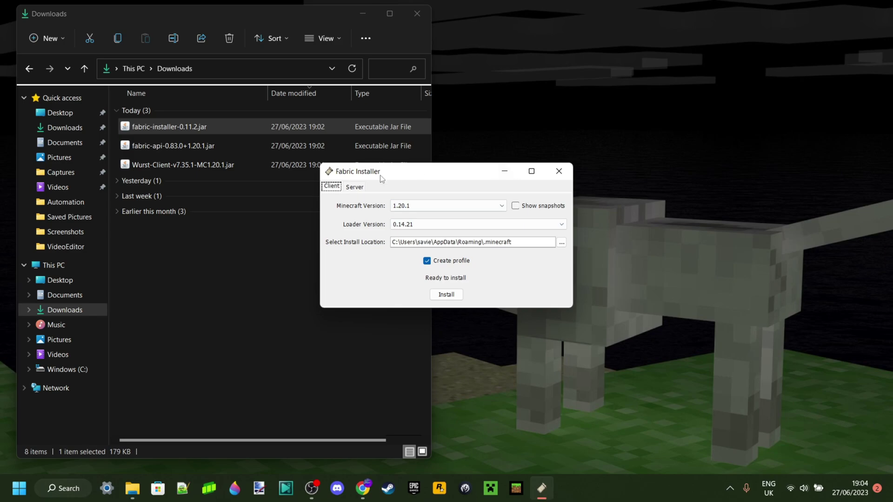
{"action": "left_click", "coordinate": [485, 209]}
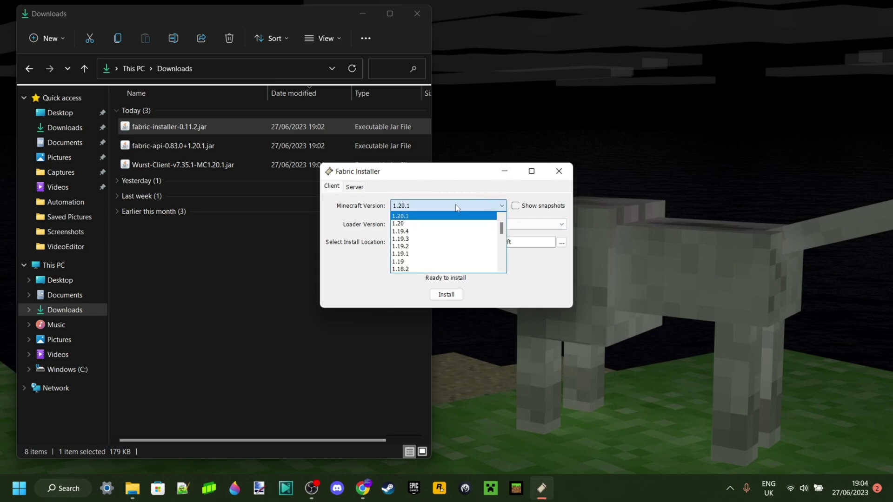
{"action": "left_click", "coordinate": [422, 216]}
{"action": "left_click", "coordinate": [436, 208]}
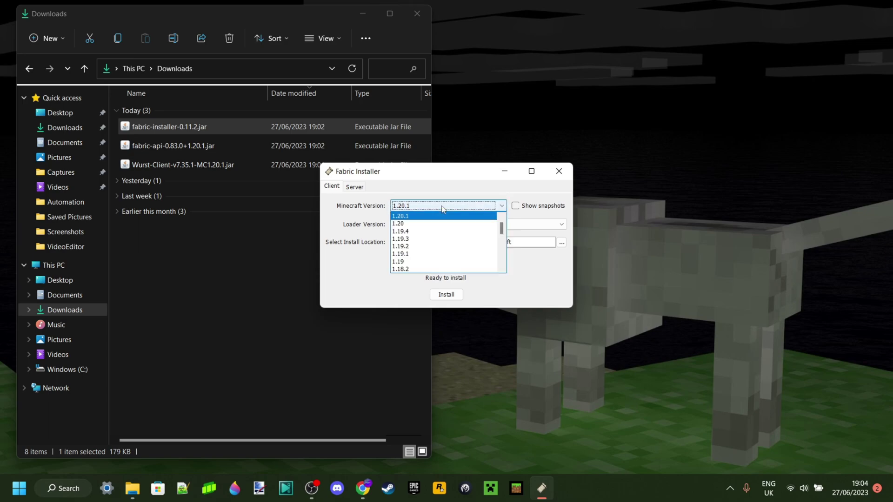
{"action": "key", "text": "Down"}
{"action": "left_click", "coordinate": [436, 209]}
{"action": "left_click", "coordinate": [436, 208]}
{"action": "left_click", "coordinate": [436, 216]}
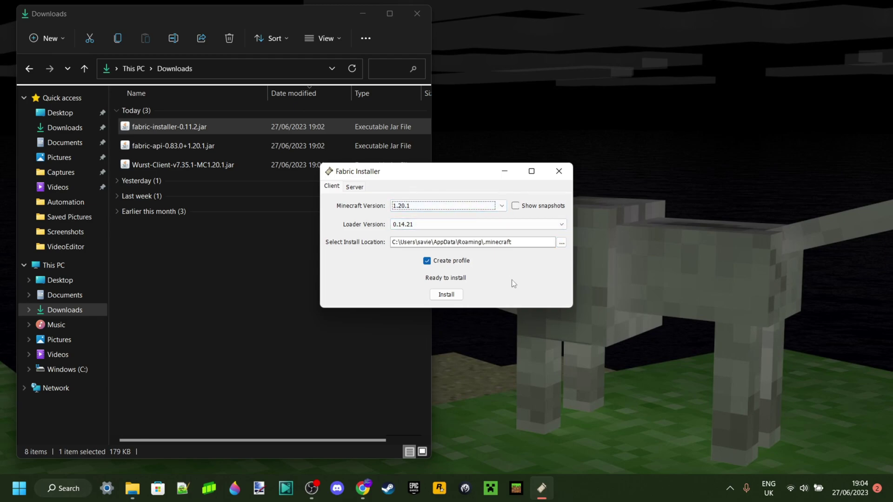
{"action": "left_click", "coordinate": [447, 296]}
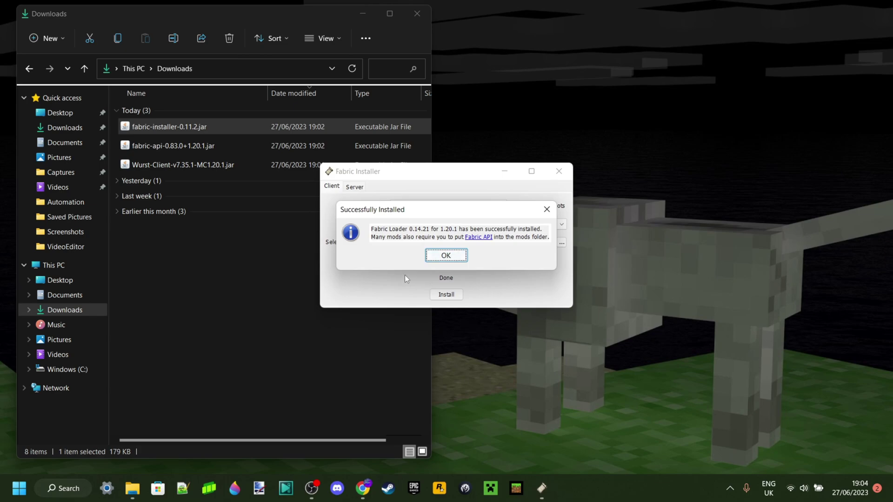
{"action": "left_click", "coordinate": [450, 259]}
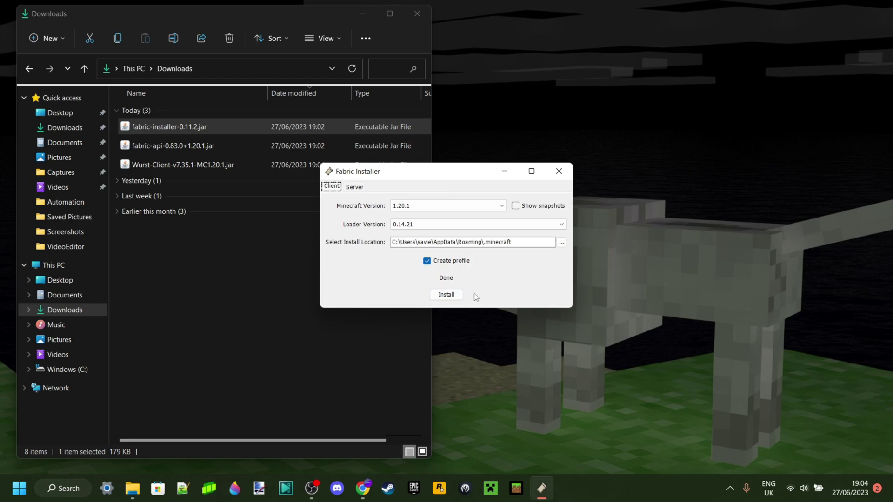
Close the Fabric installer and delete fabric-installer-0.11.2.jar from Downloads.
{"action": "left_click", "coordinate": [562, 178]}
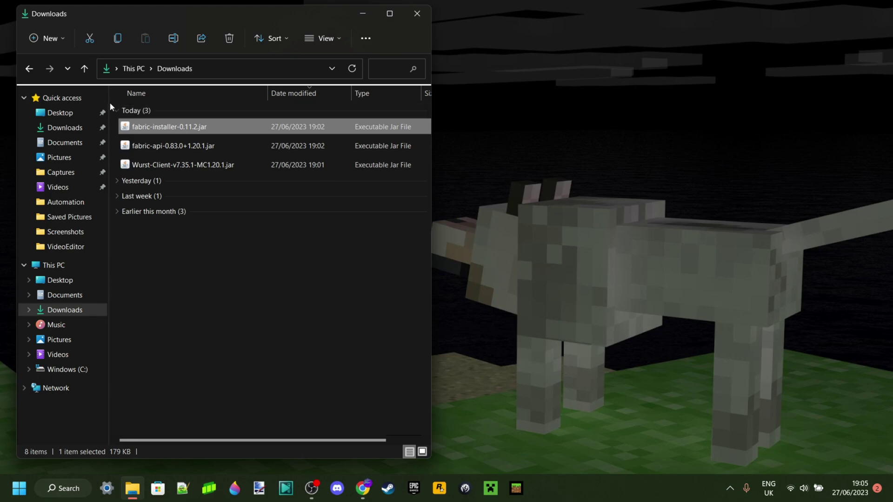
{"action": "left_click_drag", "start_coordinate": [110, 103], "coordinate": [155, 173]}
{"action": "left_click", "coordinate": [185, 253]}
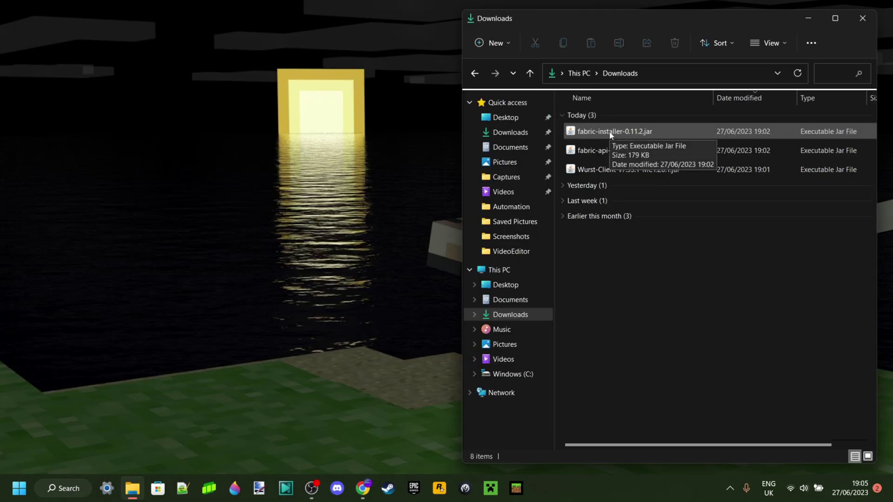
{"action": "right_click", "coordinate": [610, 135]}
{"action": "left_click", "coordinate": [720, 144]}
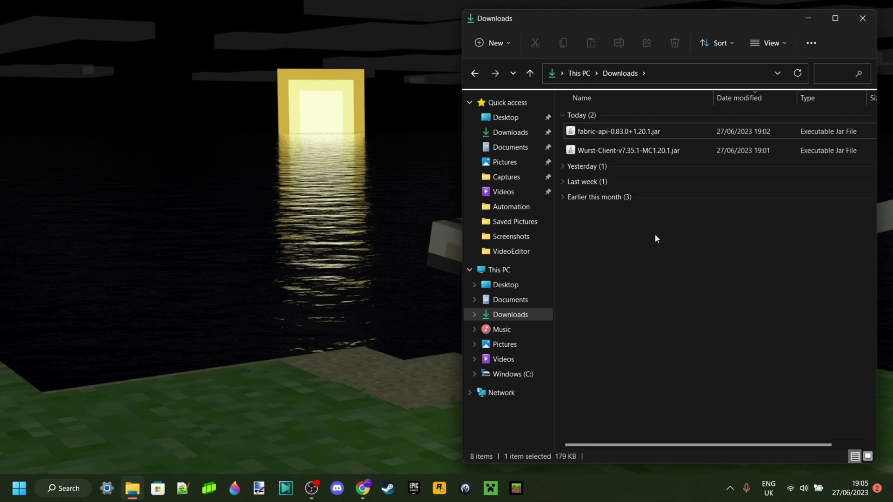
Open %appdata% Roaming\.minecraft\mods in a new window and select both jars in Downloads.
{"action": "key", "text": "super+r"}
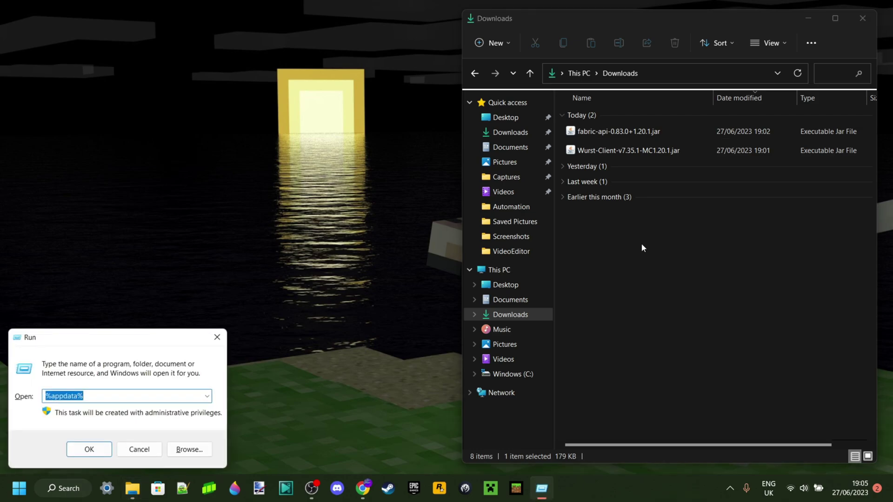
{"action": "type", "text": "%"}
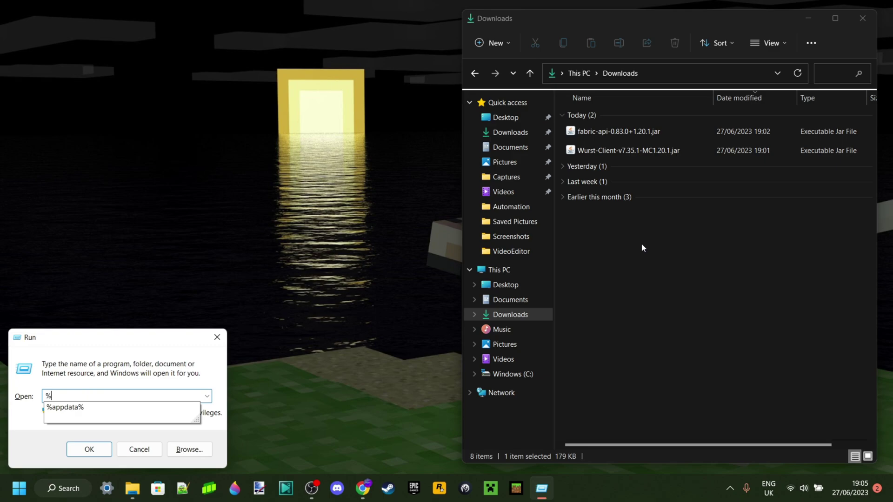
{"action": "type", "text": "appdata%"}
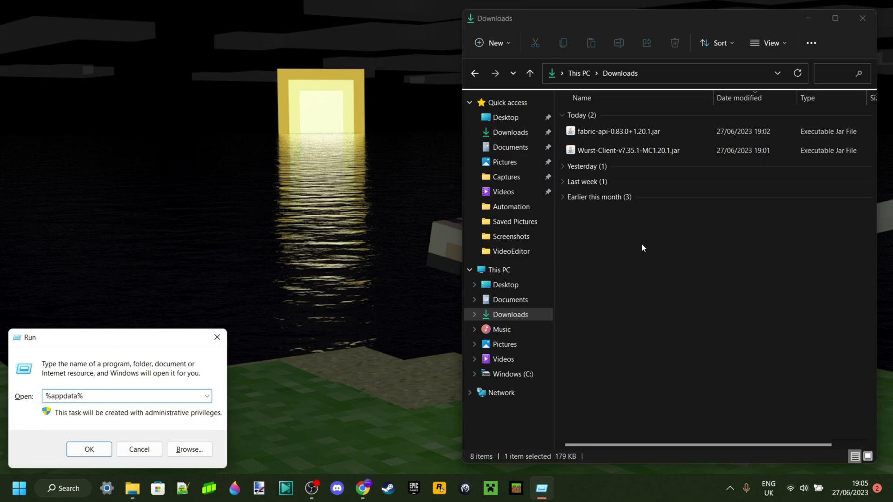
{"action": "left_click", "coordinate": [87, 450]}
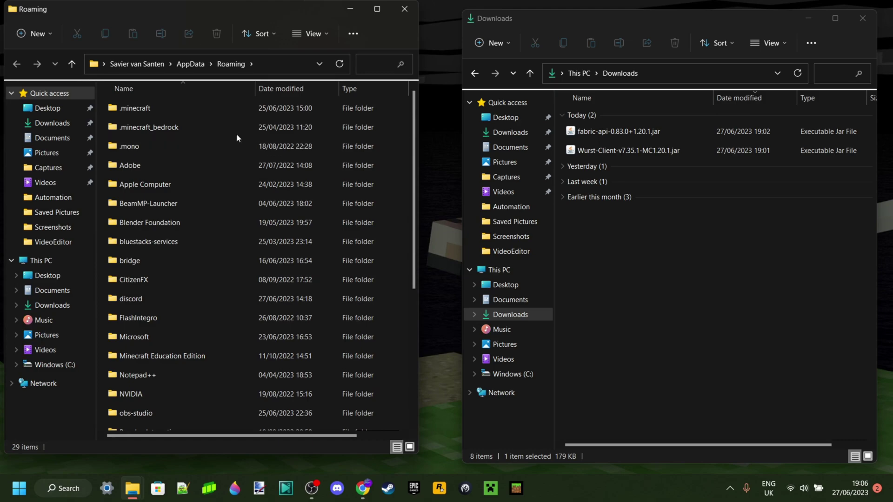
{"action": "left_click", "coordinate": [190, 64]}
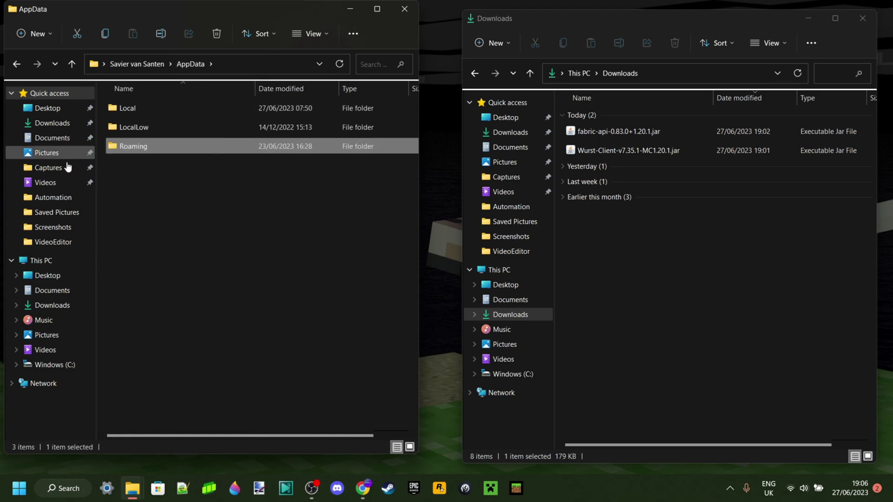
{"action": "double_click", "coordinate": [134, 148]}
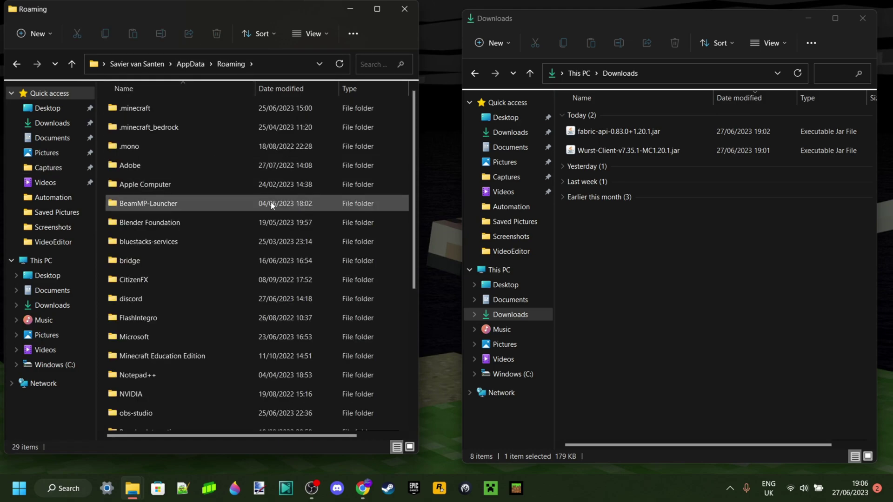
{"action": "double_click", "coordinate": [156, 109]}
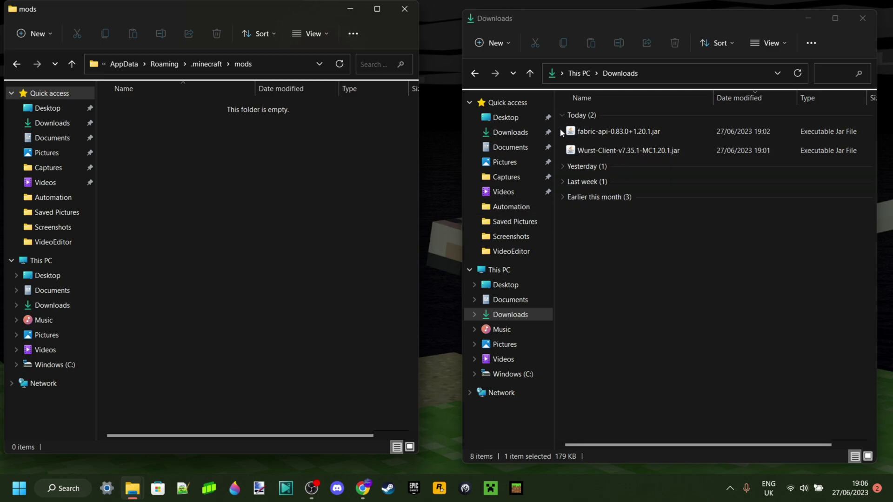
{"action": "left_click_drag", "start_coordinate": [560, 129], "coordinate": [612, 156]}
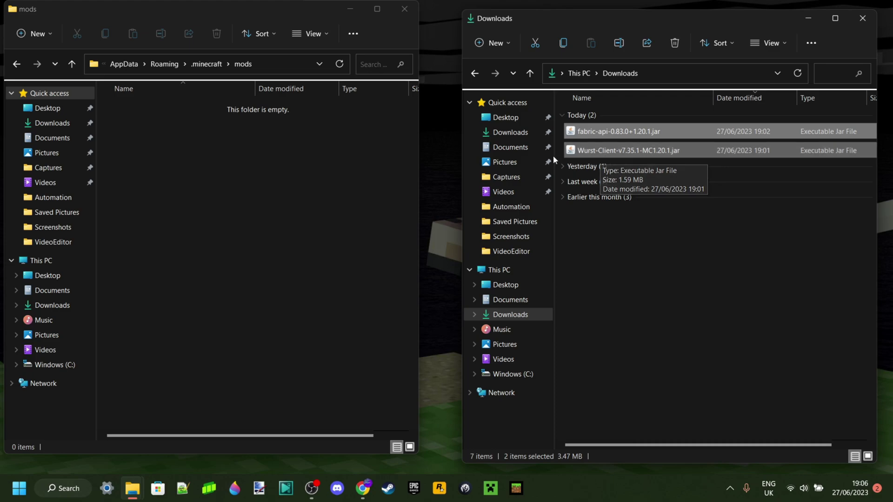
Move the fabric-api-0.83.0+1.20.1 and Wurst-Client-v7.35.1-MC1.20.1 jars into the .minecraft mods folder.
{"action": "left_click_drag", "start_coordinate": [605, 150], "coordinate": [341, 175]}
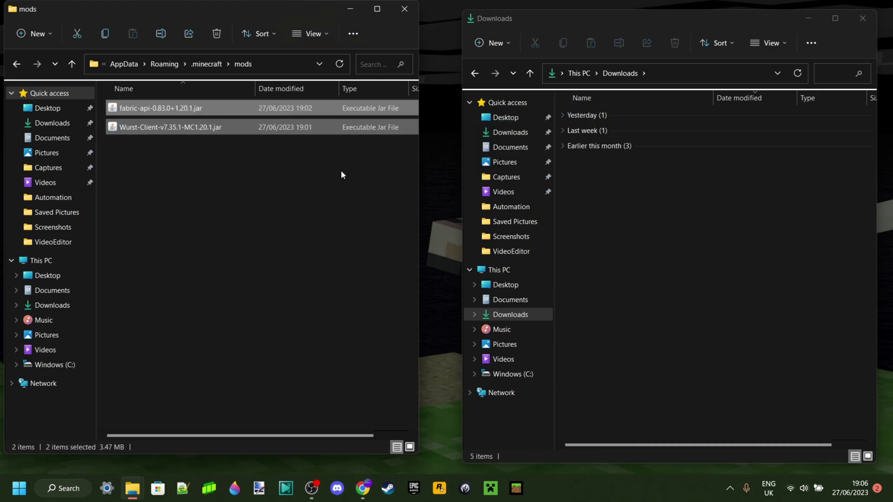
{"action": "left_click", "coordinate": [341, 175]}
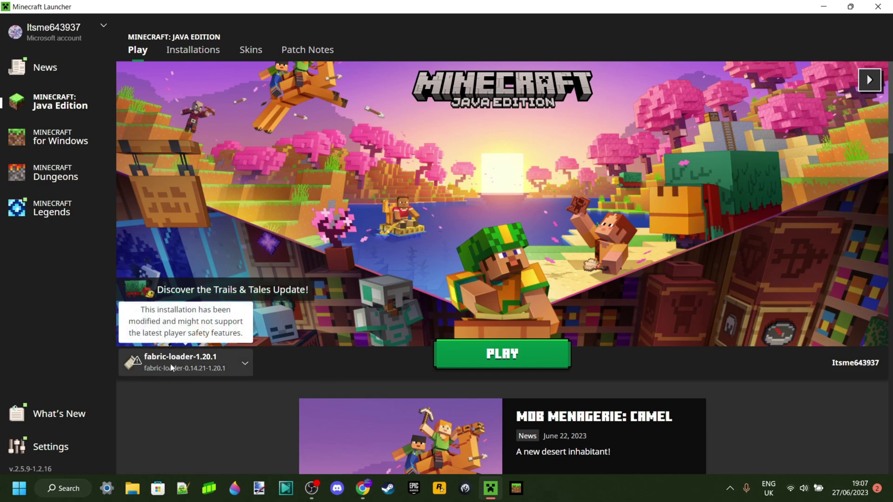
Play the fabric-loader-1.20.1 installation, accepting the modified-installation risk warning.
{"action": "left_click", "coordinate": [216, 366]}
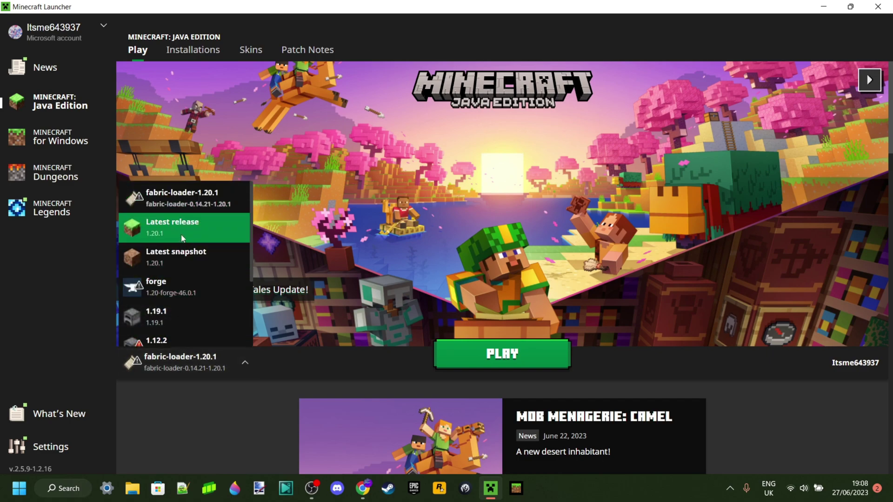
{"action": "scroll", "coordinate": [194, 244], "scroll_direction": "down", "scroll_amount": 2}
{"action": "scroll", "coordinate": [195, 253], "scroll_direction": "up", "scroll_amount": 2}
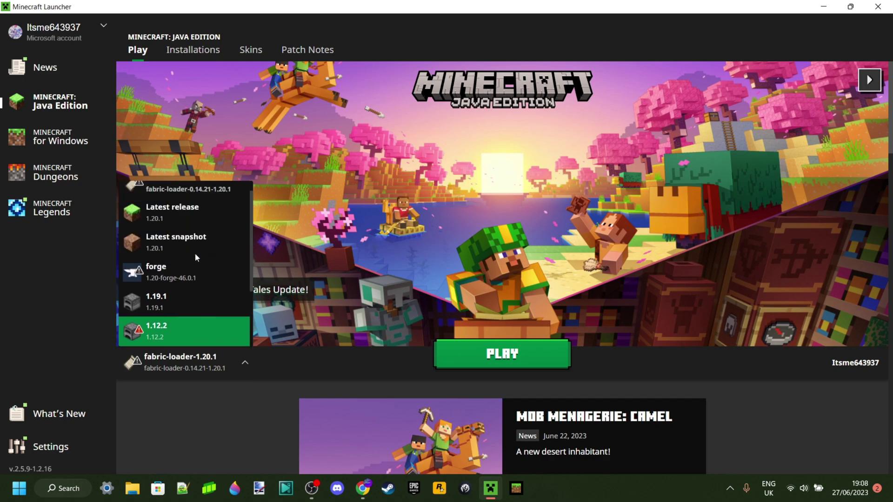
{"action": "scroll", "coordinate": [196, 254], "scroll_direction": "up", "scroll_amount": 1}
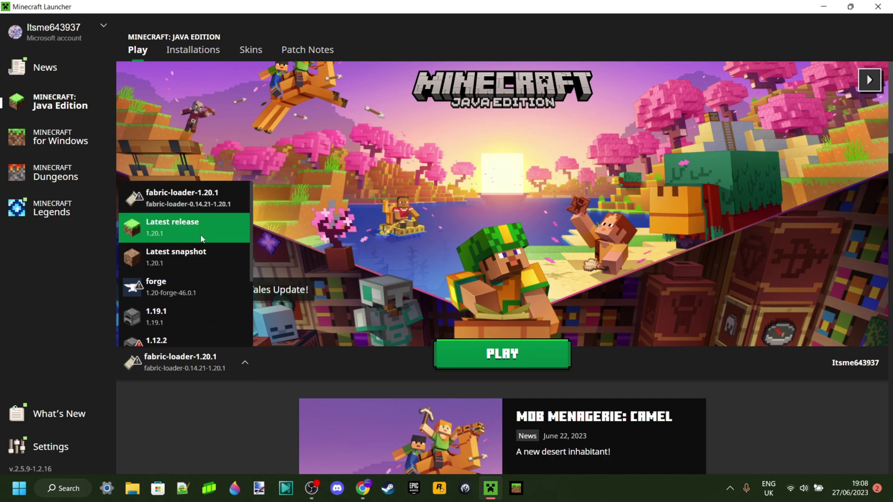
{"action": "left_click", "coordinate": [306, 361]}
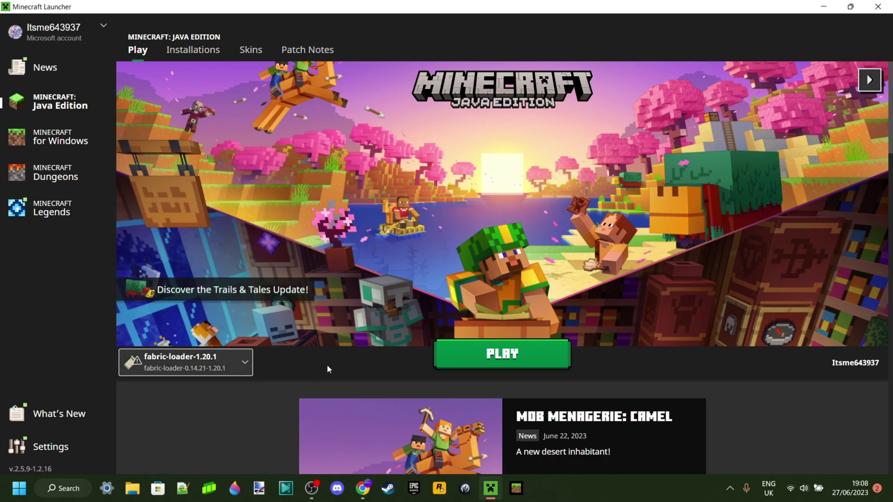
{"action": "left_click", "coordinate": [509, 362]}
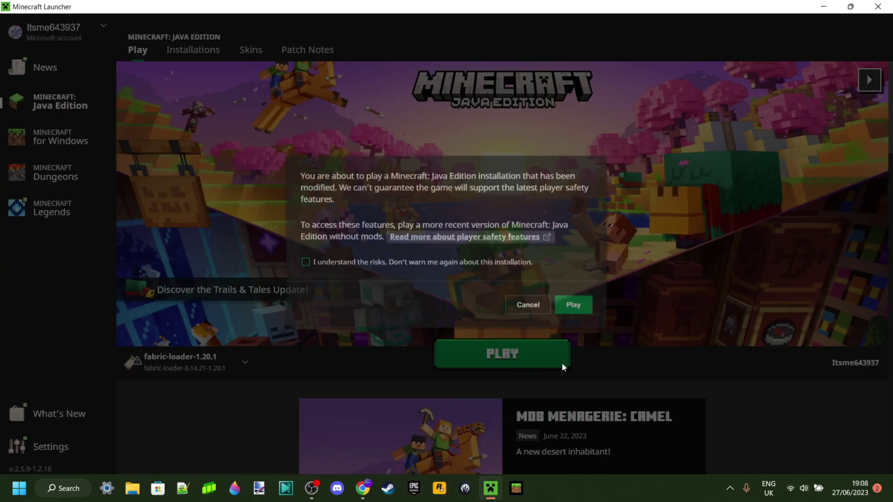
{"action": "left_click", "coordinate": [306, 265]}
{"action": "left_click", "coordinate": [573, 316]}
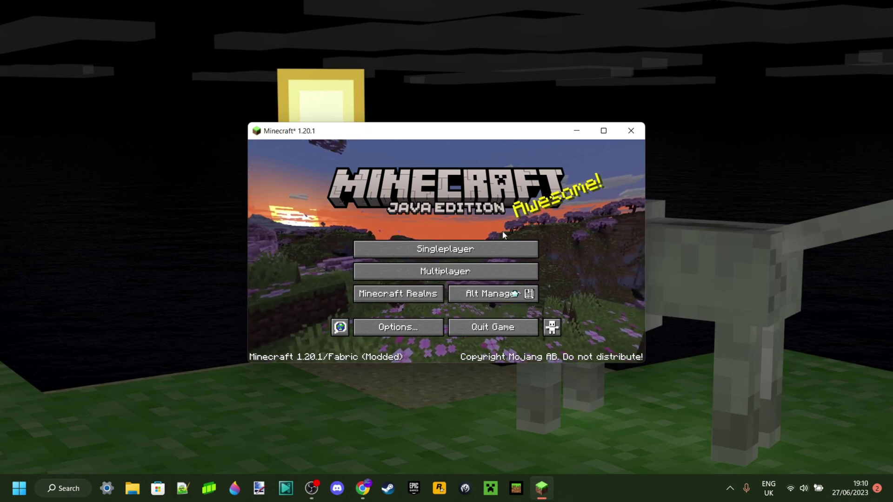
Open Singleplayer and load a world from the world list.
{"action": "left_click", "coordinate": [495, 253]}
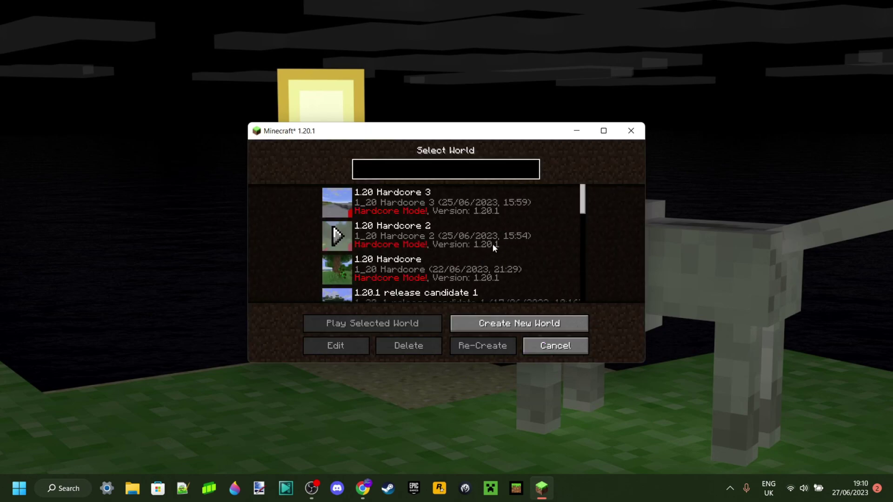
{"action": "scroll", "coordinate": [512, 224], "scroll_direction": "down", "scroll_amount": 5}
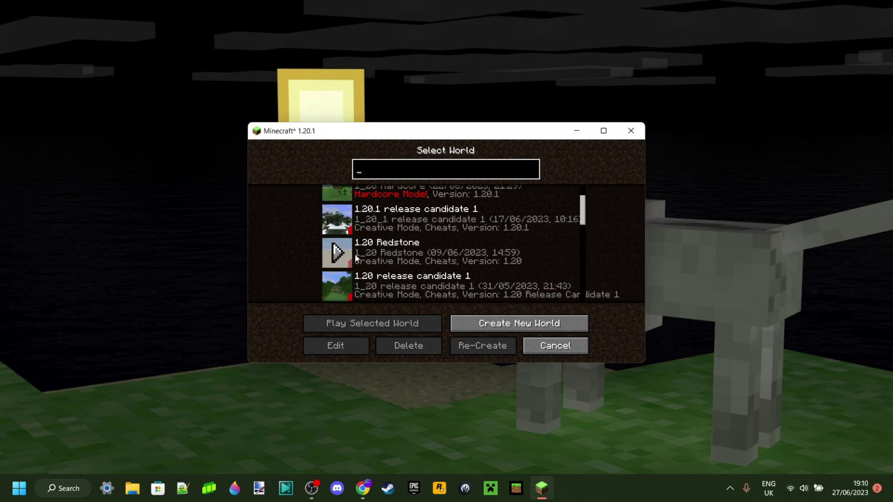
{"action": "left_click", "coordinate": [343, 259]}
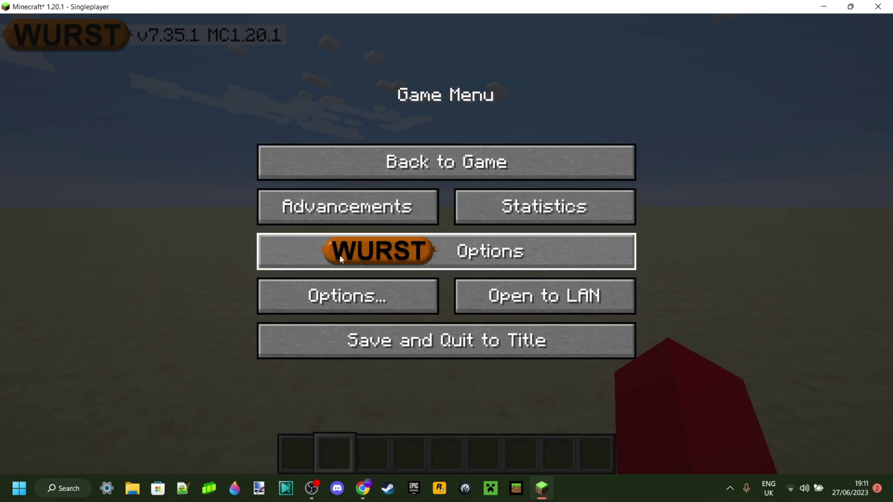
Resume the game, cycle the camera with F5 twice, and open the Wurst ClickGUI with Right Shift.
{"action": "left_click", "coordinate": [419, 173]}
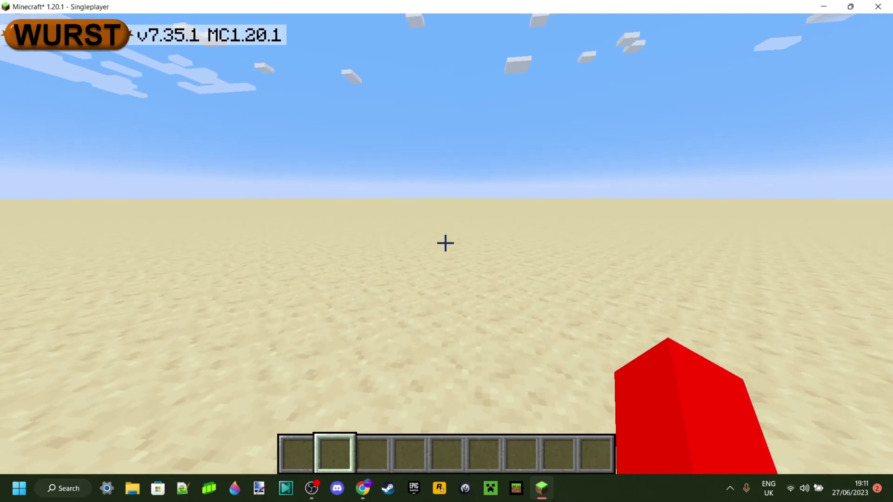
{"action": "key", "text": "F5"}
{"action": "key", "text": "F5"}
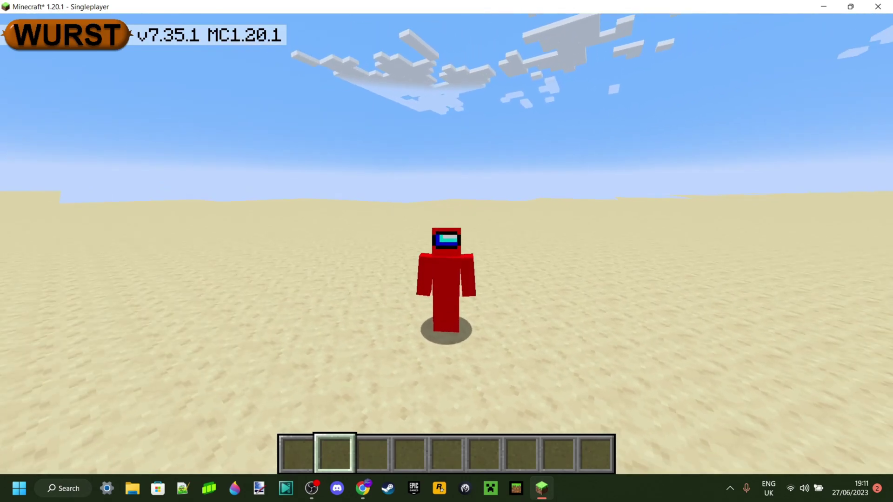
{"action": "key", "text": "F5"}
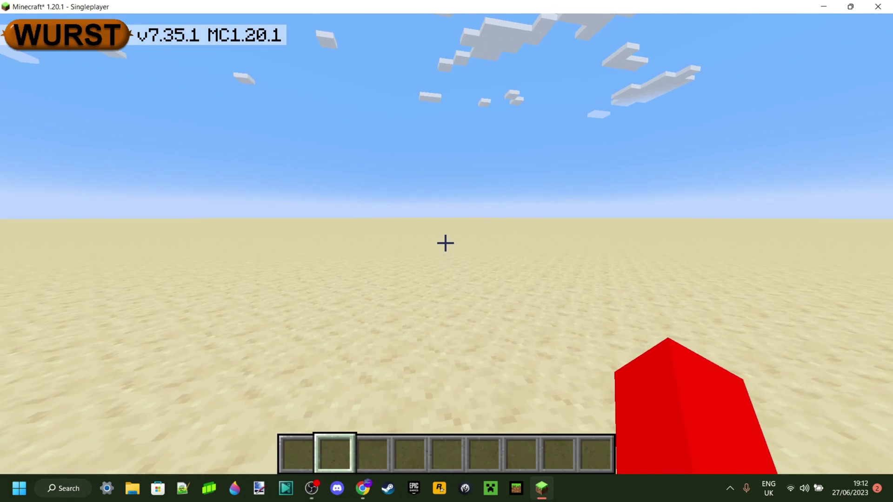
{"action": "key", "text": "Shift_R"}
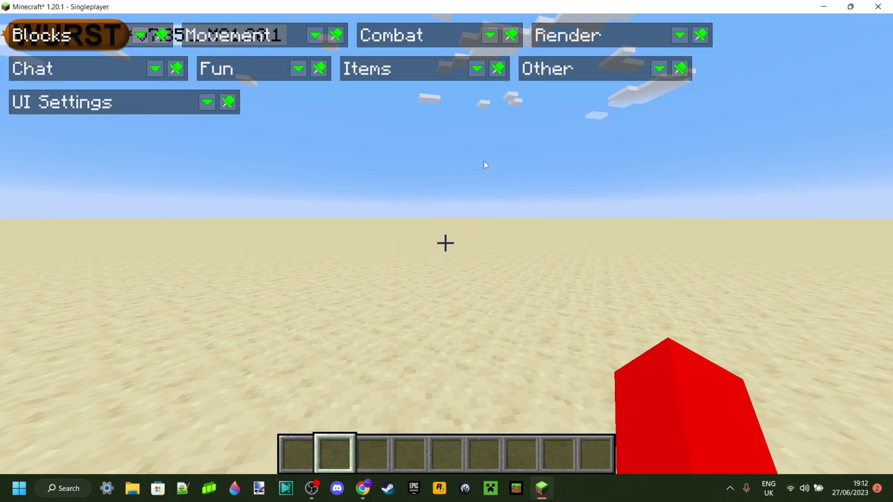
Briefly expand and collapse the Other and Render category module lists.
{"action": "left_click", "coordinate": [660, 70]}
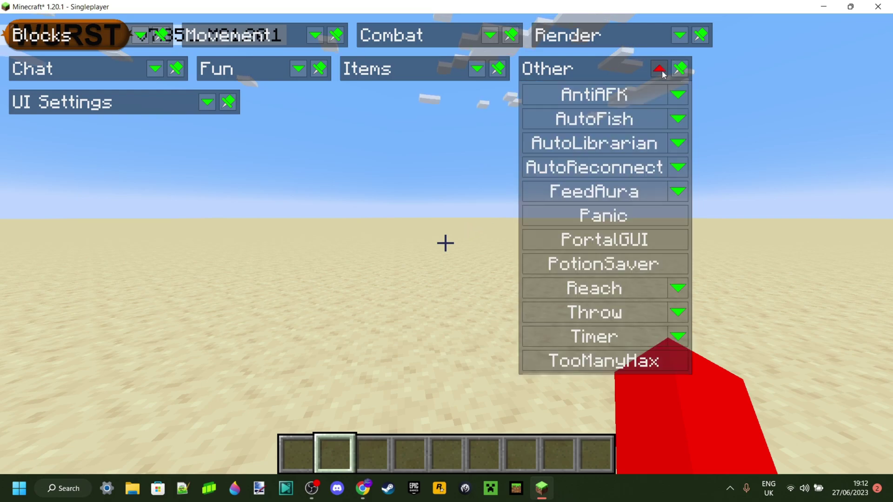
{"action": "left_click", "coordinate": [661, 70]}
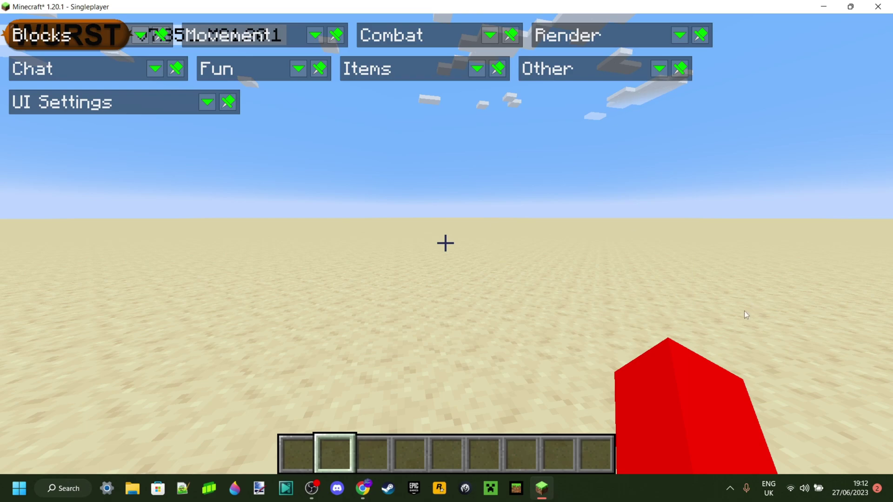
{"action": "left_click", "coordinate": [680, 39]}
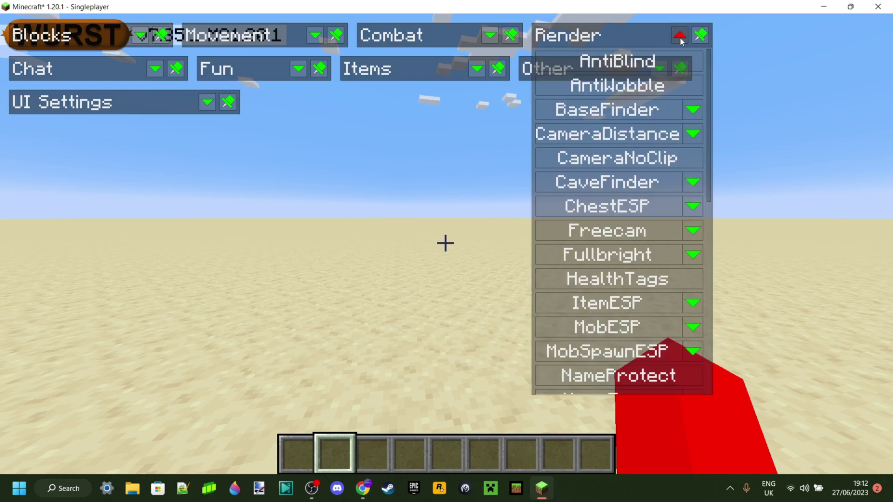
{"action": "left_click", "coordinate": [680, 36]}
{"action": "left_click", "coordinate": [660, 70]}
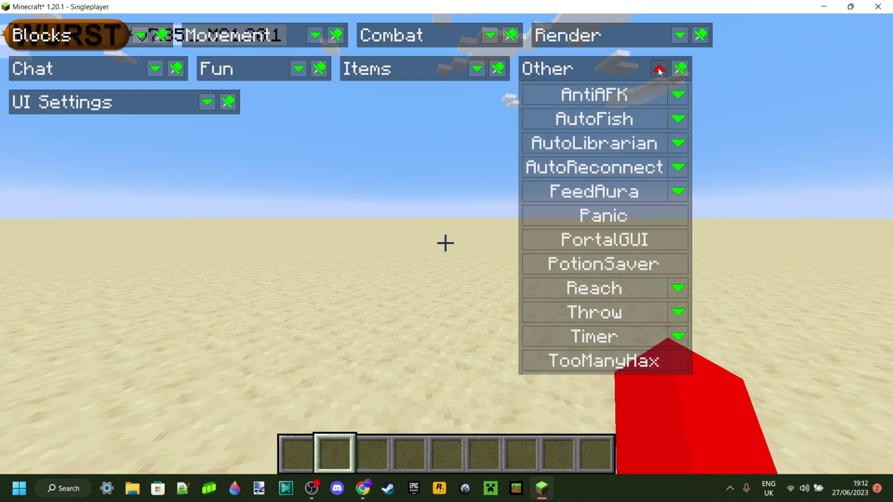
{"action": "left_click", "coordinate": [660, 70]}
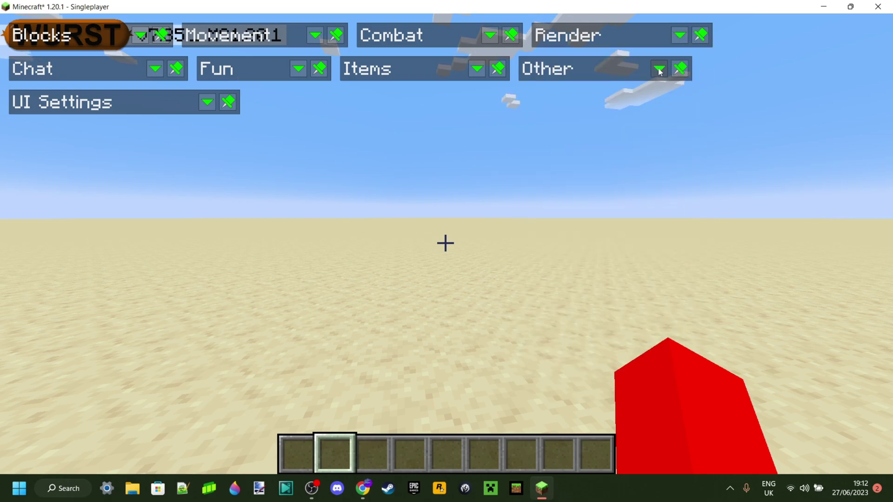
Pin the Items panel in place and leave its module list expanded.
{"action": "left_click", "coordinate": [496, 70]}
{"action": "left_click", "coordinate": [477, 70]}
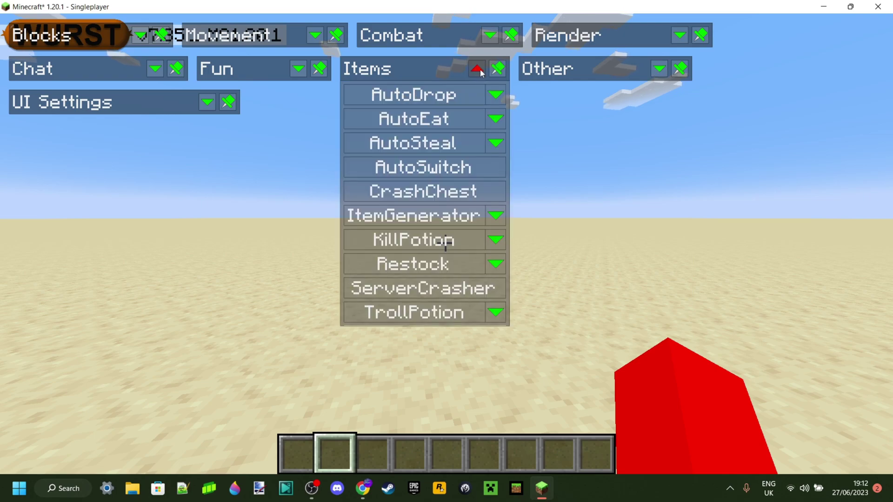
{"action": "left_click", "coordinate": [478, 69]}
{"action": "mouse_move", "coordinate": [436, 66]}
{"action": "left_mouse_down"}
{"action": "mouse_move", "coordinate": [516, 111]}
{"action": "mouse_move", "coordinate": [429, 71]}
{"action": "mouse_move", "coordinate": [436, 67]}
{"action": "left_mouse_up"}
{"action": "left_click", "coordinate": [477, 69]}
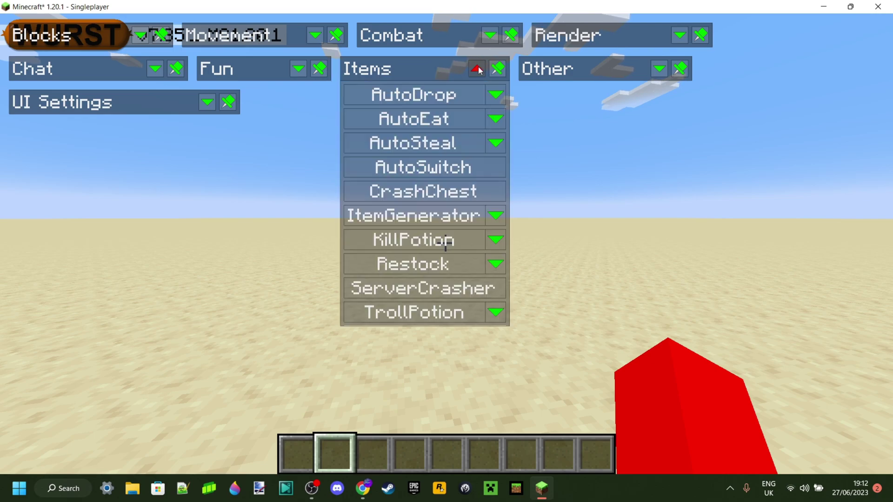
Peek at AutoSteal's settings, toggle AutoSteal on and off, then collapse Items.
{"action": "left_click", "coordinate": [488, 149]}
{"action": "left_click", "coordinate": [497, 148]}
{"action": "left_click", "coordinate": [438, 147]}
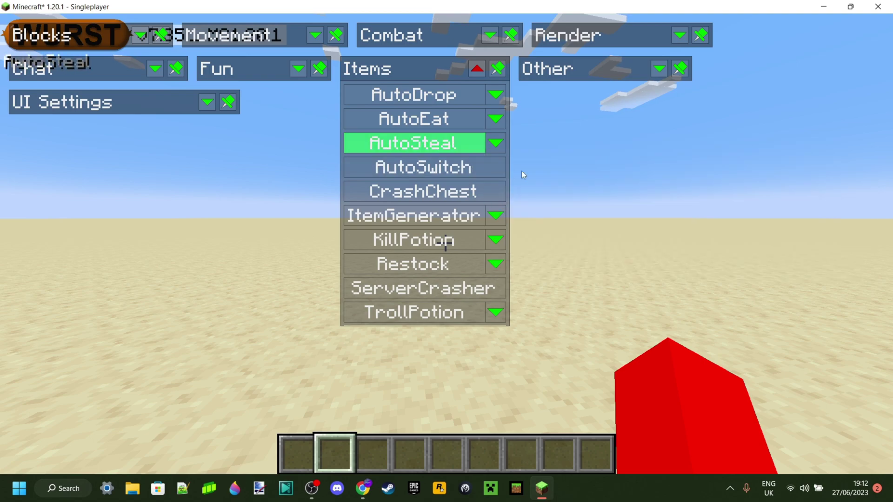
{"action": "left_click", "coordinate": [471, 151]}
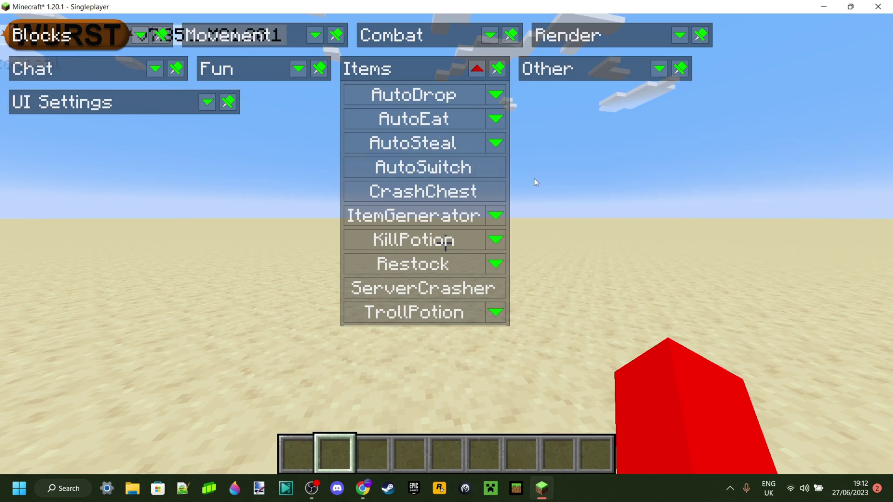
{"action": "left_click", "coordinate": [477, 70]}
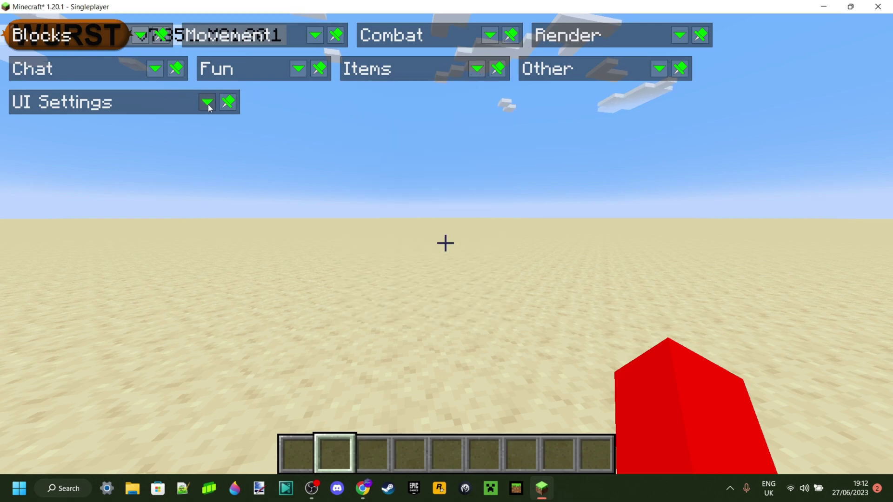
Glance through the Chat and Blocks module lists, leaving Render's modules expanded.
{"action": "left_click", "coordinate": [153, 70]}
{"action": "left_click", "coordinate": [154, 70]}
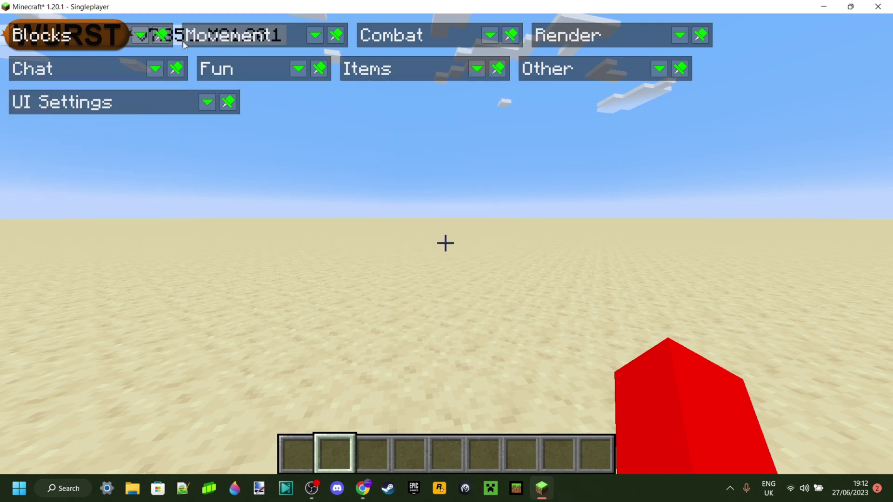
{"action": "left_click", "coordinate": [142, 36]}
{"action": "left_click", "coordinate": [142, 36]}
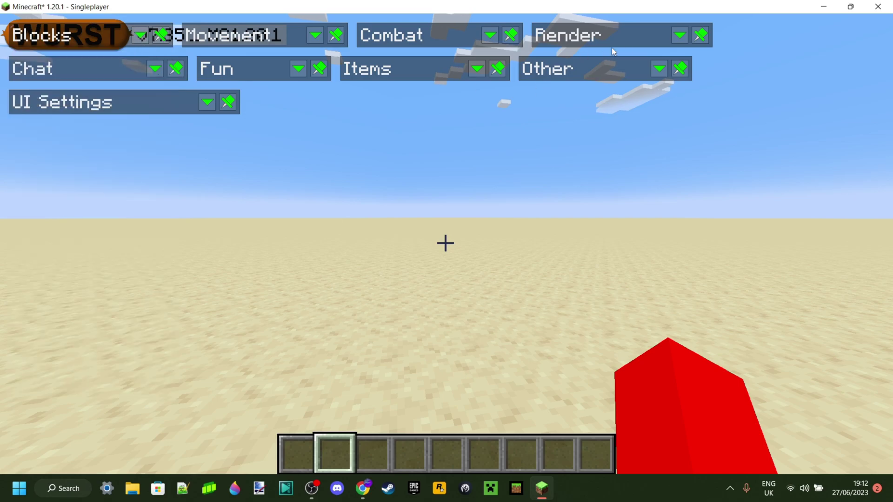
{"action": "left_click", "coordinate": [678, 38]}
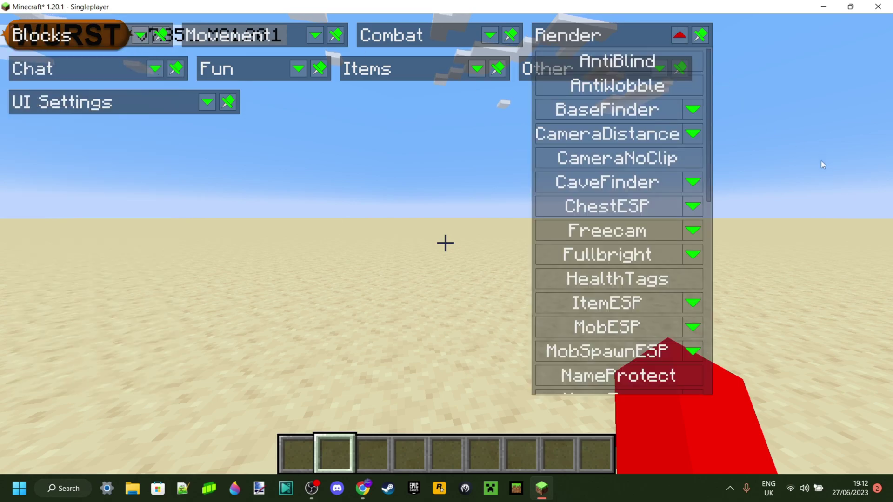